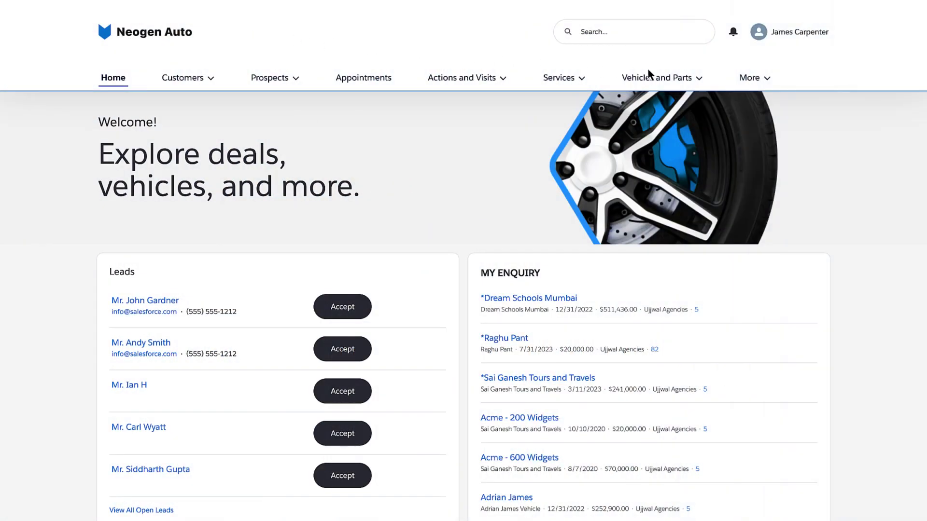
- Switch the Claims list to All Claims to show all nine claims, including 000231
left_click(756, 79)
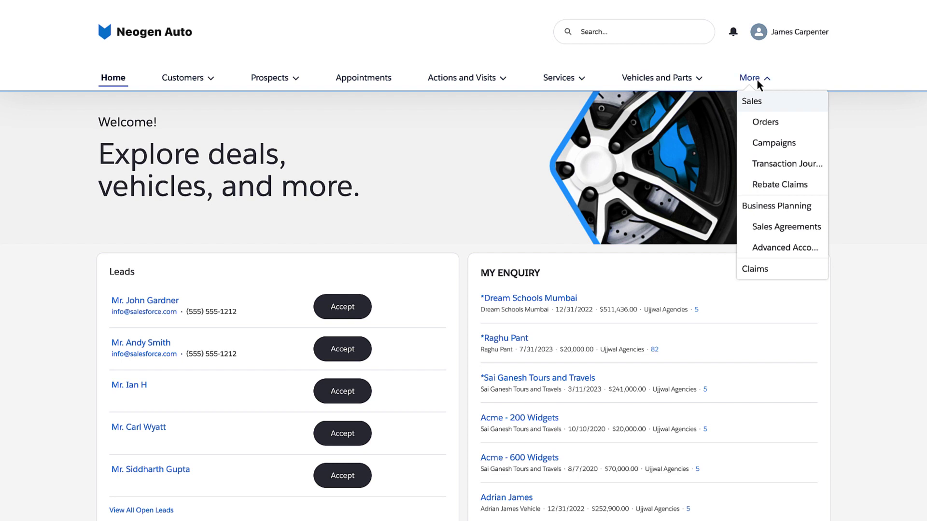
left_click(763, 269)
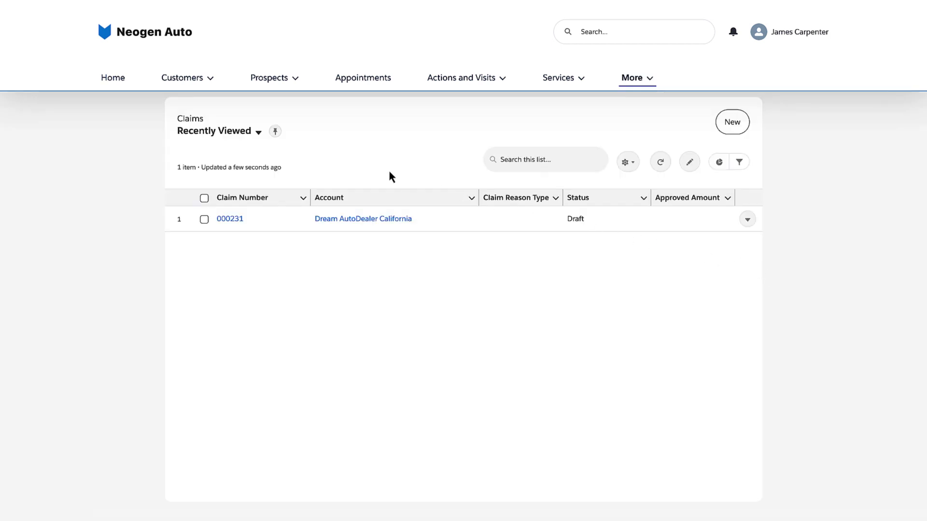
left_click(251, 136)
left_click(244, 173)
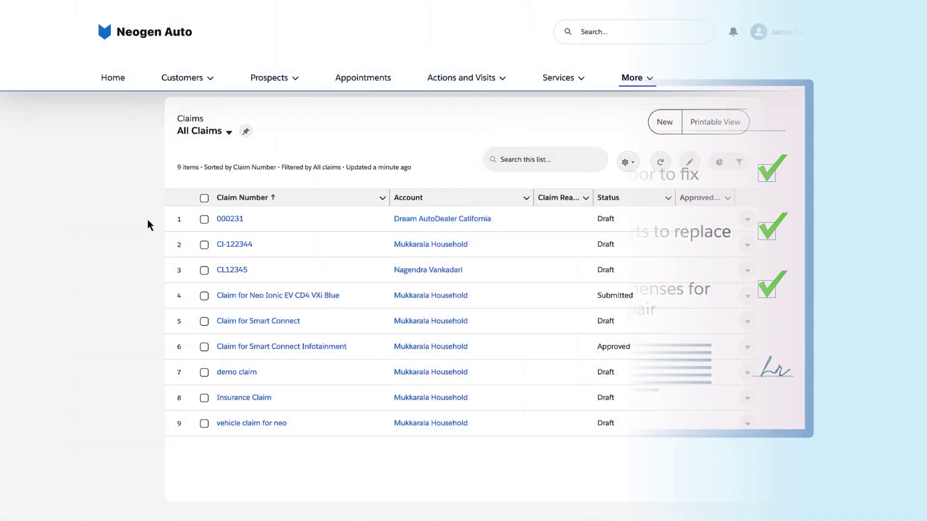
- Open draft claim 000231 and look over its $1,250 Vehicle Malfunction details
left_click(225, 218)
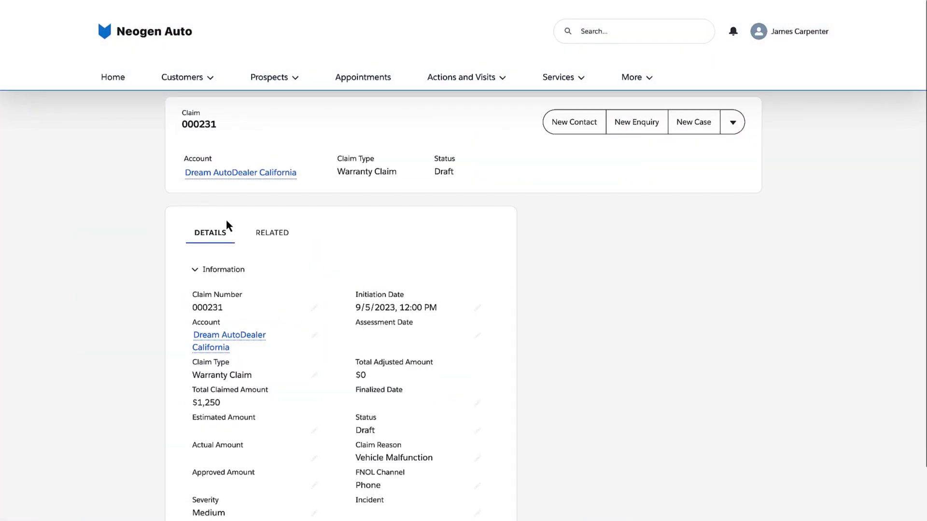
scroll(226, 219, "down", 2)
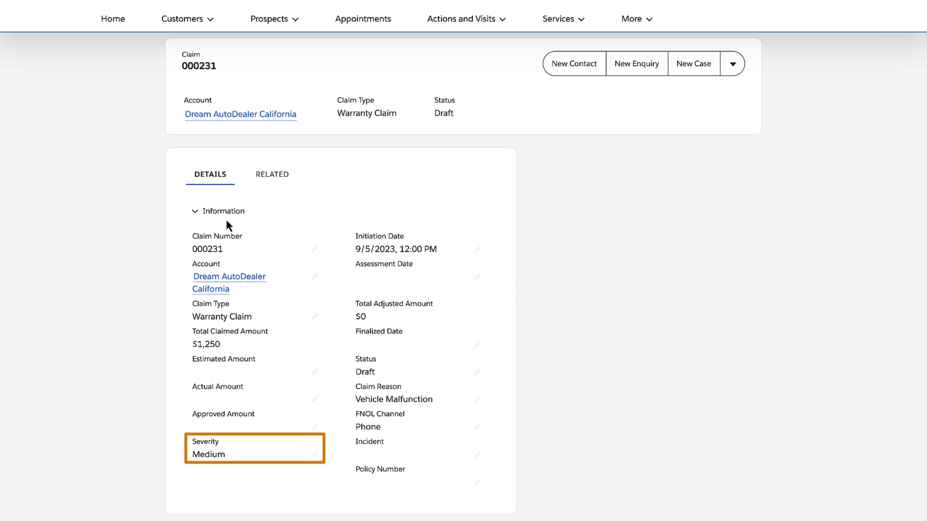
scroll(226, 219, "up", 2)
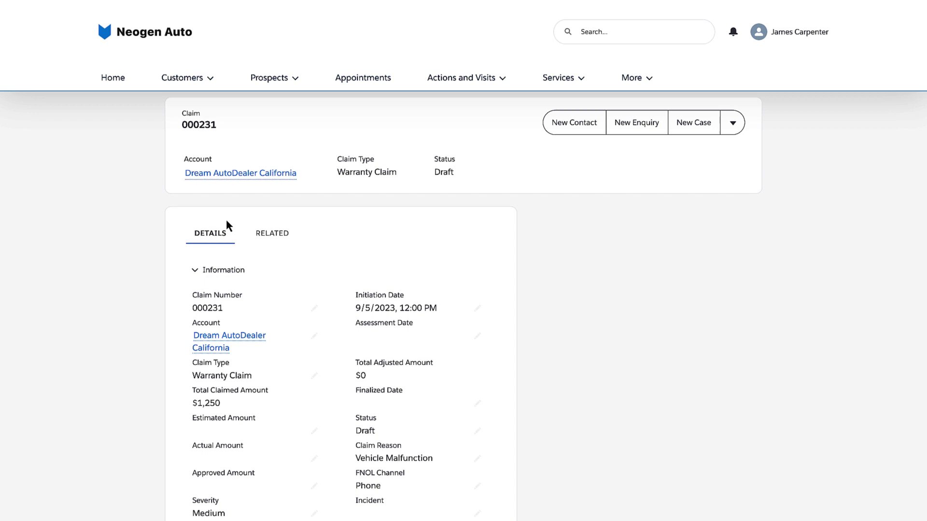
- In claim 000231's related records, view the Engine Repair Claim and Head Unit Repair Claim items
left_click(266, 236)
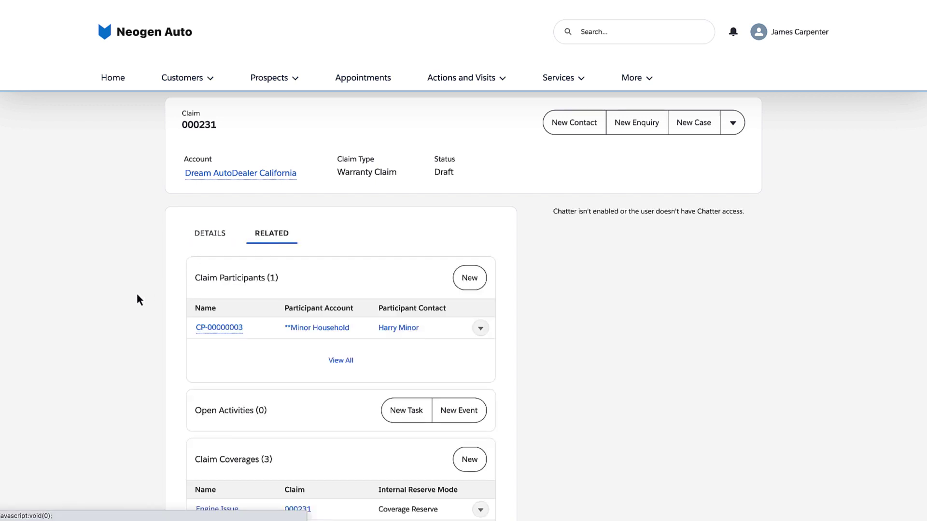
scroll(138, 298, "down", 9)
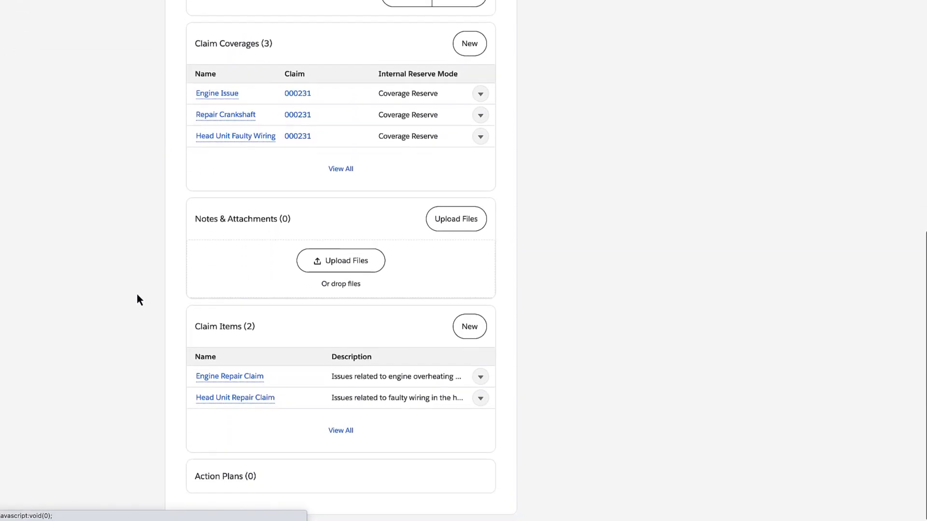
left_click(219, 378)
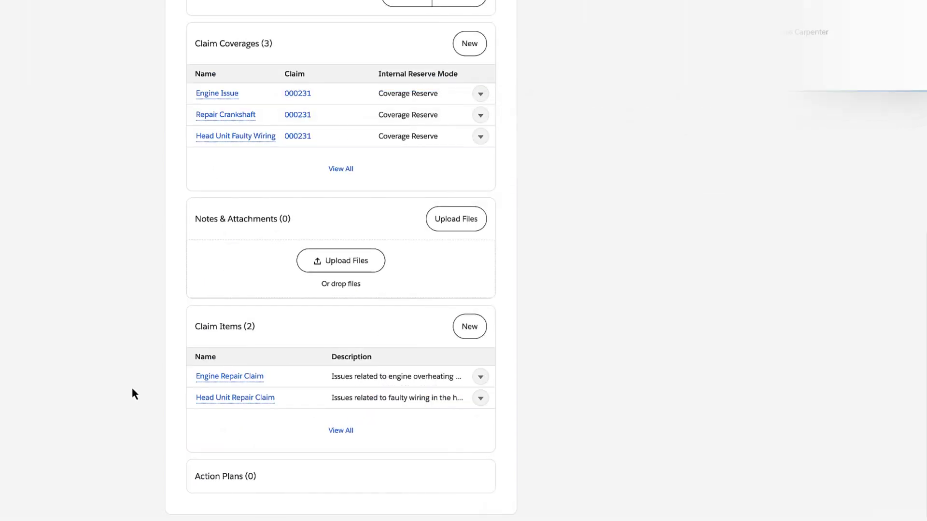
left_click(232, 399)
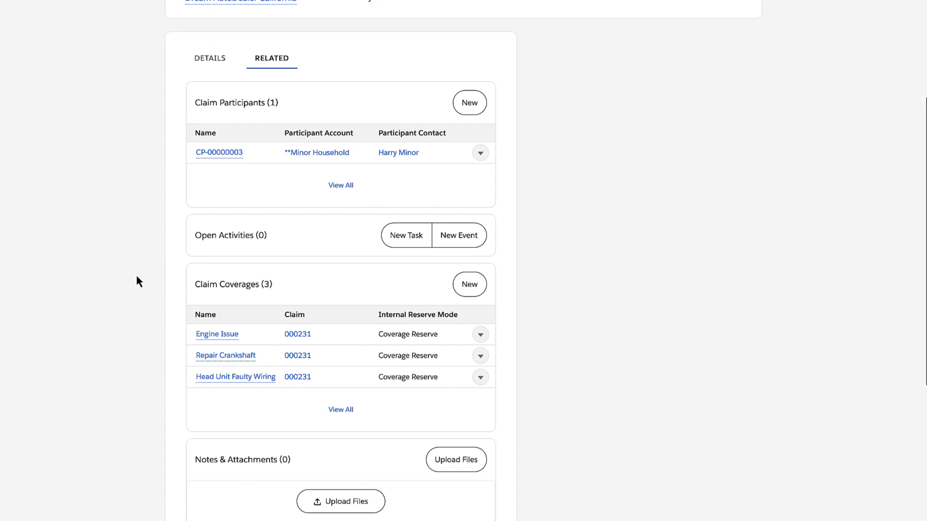
- Open the Engine Issue, Repair Crankshaft and Head Unit Faulty Wiring coverages in turn
left_click(209, 335)
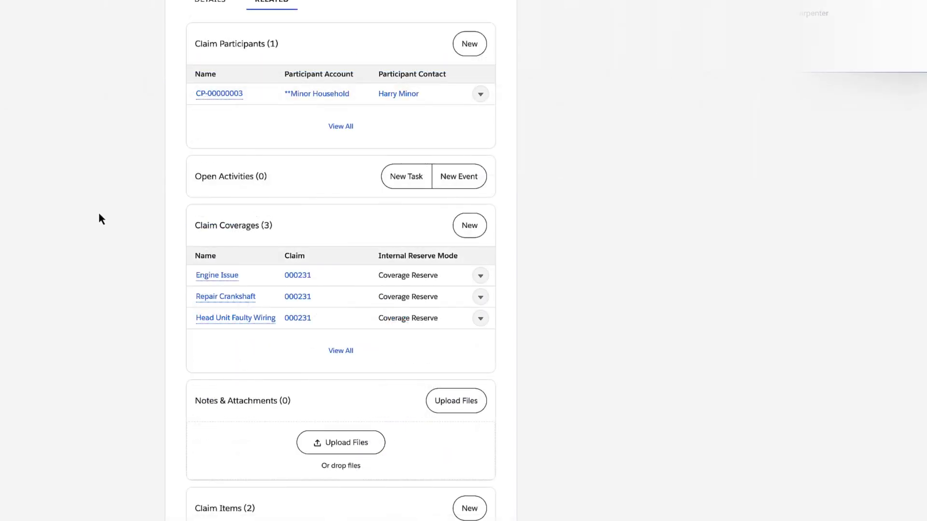
left_click(213, 296)
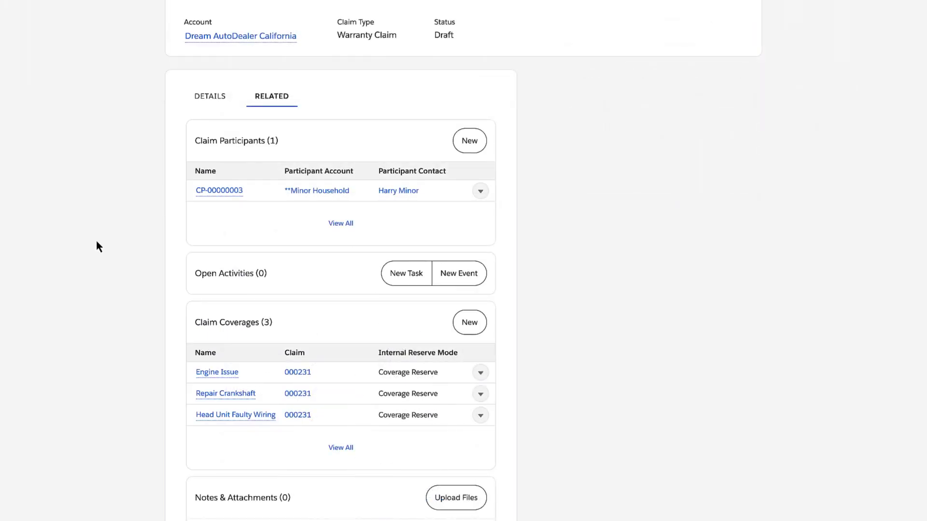
left_click(203, 415)
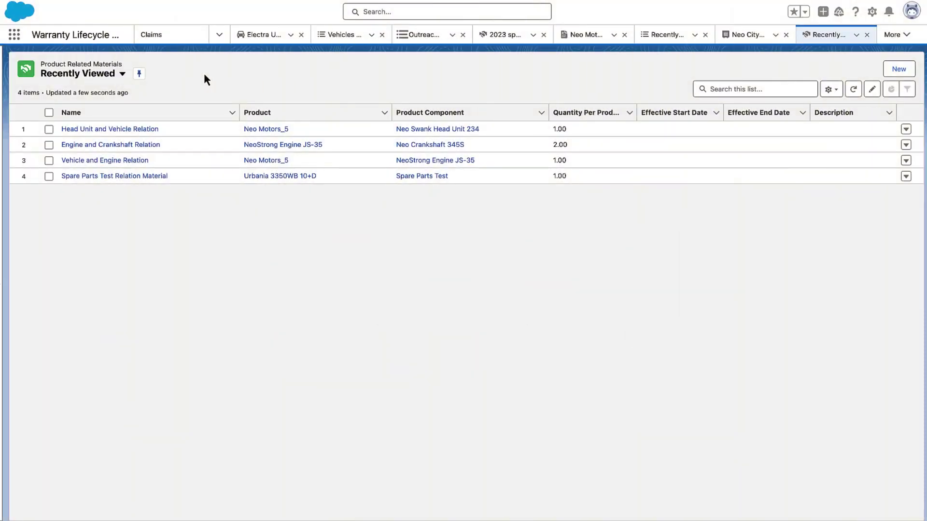
- Switch Product Related Materials to the All Product Related Materials list view
left_click(118, 77)
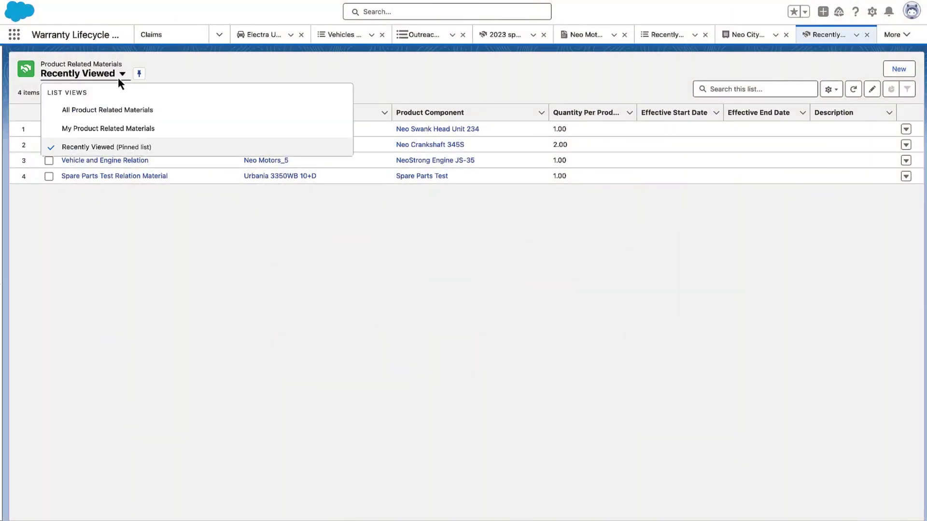
left_click(118, 111)
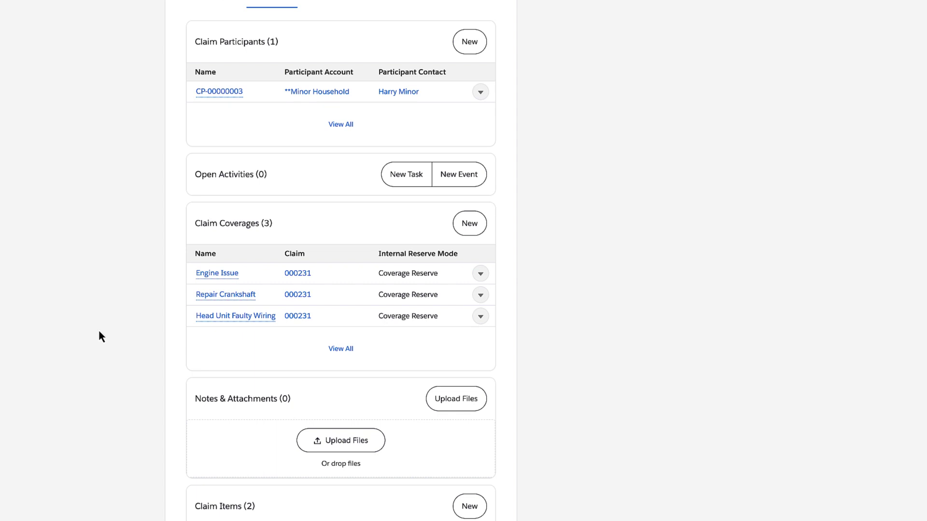
- From the Repair Crankshaft coverage, view the Repair broken crankshaft and Inspection of vehicle payment details
left_click(216, 296)
left_click(264, 234)
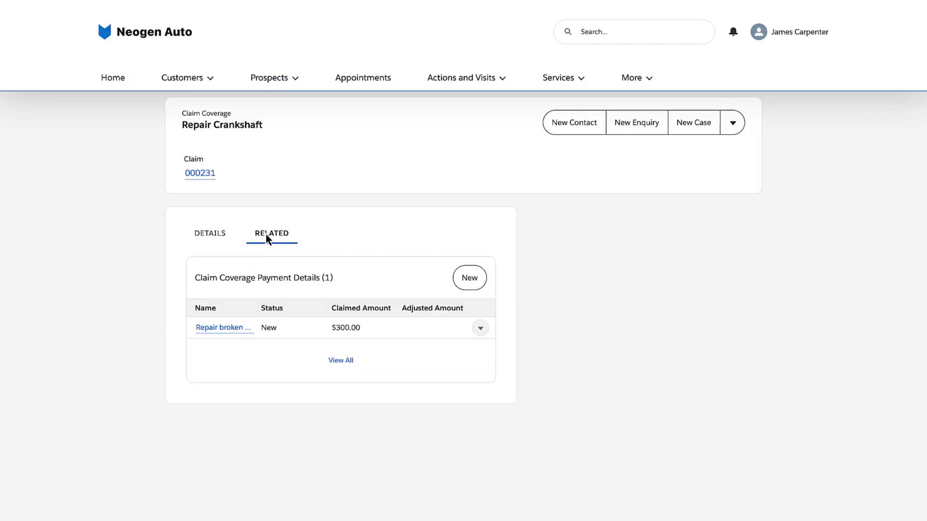
left_click(212, 328)
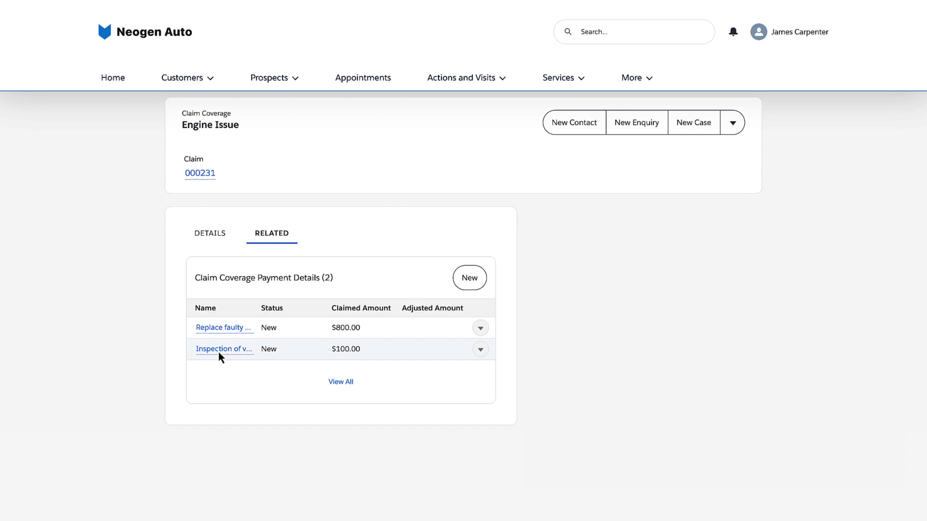
left_click(219, 349)
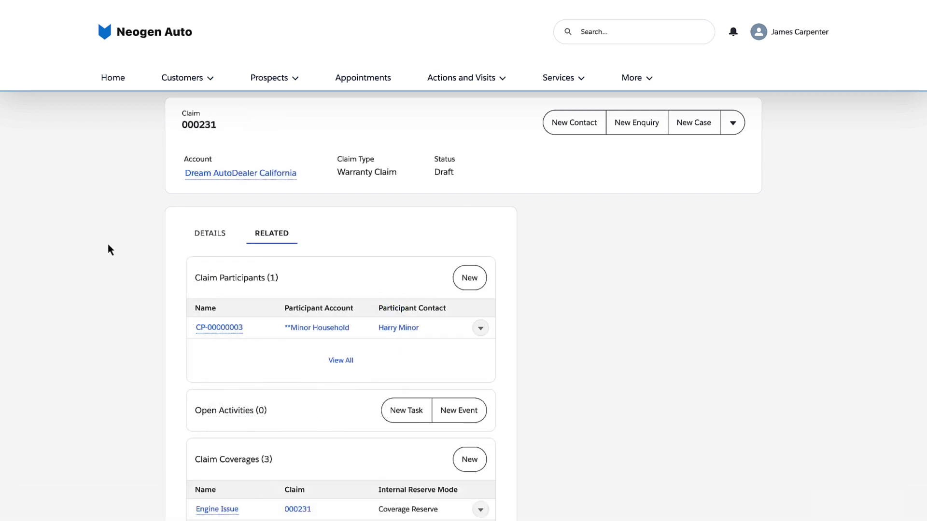
- View participant CP-00000003's record, then return to claim 000231
left_click(198, 325)
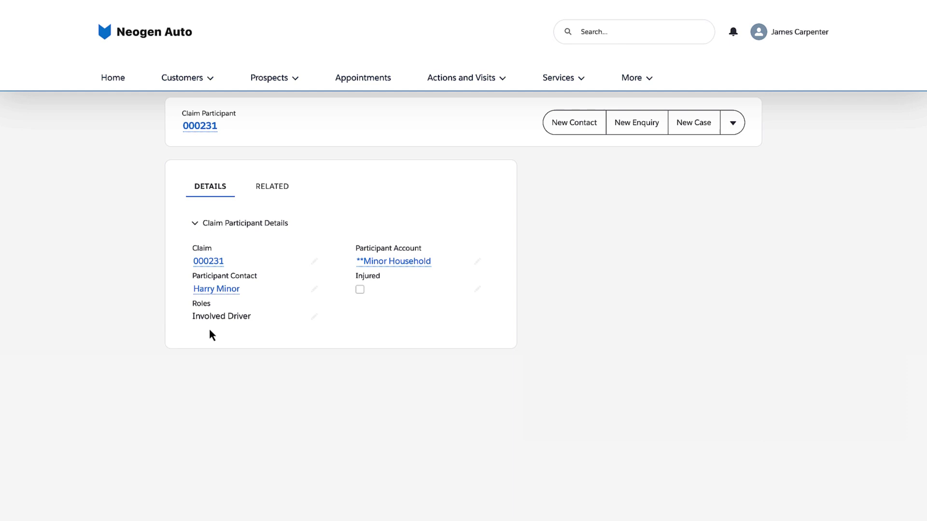
left_click(207, 263)
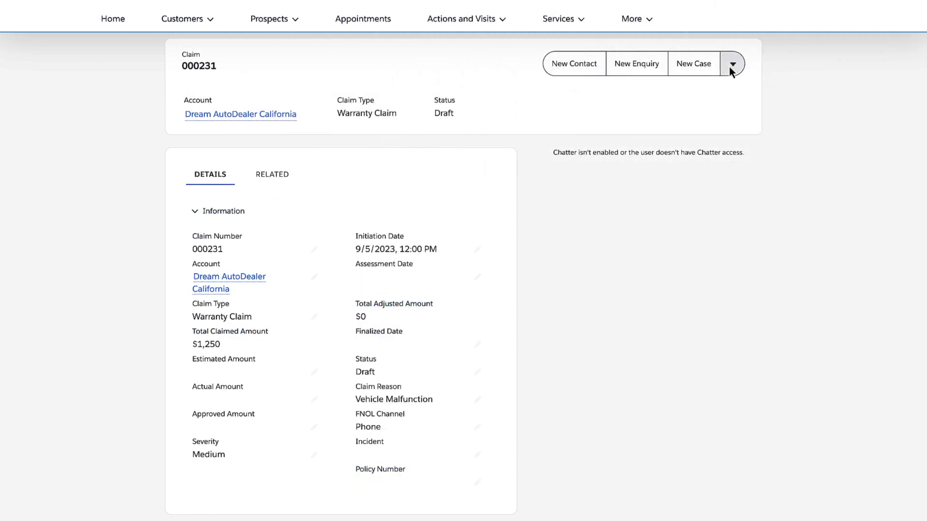
- Edit claim 000231, set its Status to Submitted, and save
left_click(731, 66)
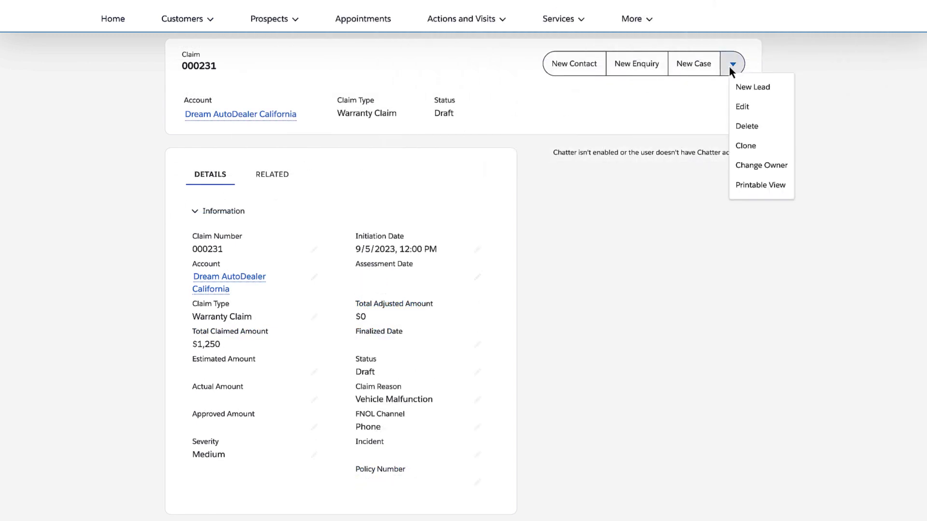
left_click(748, 106)
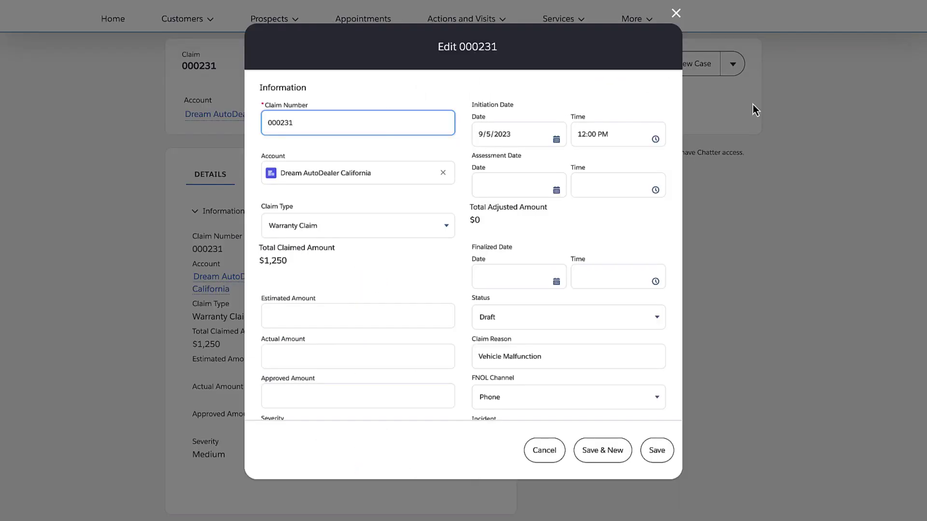
left_click(650, 315)
left_click(596, 351)
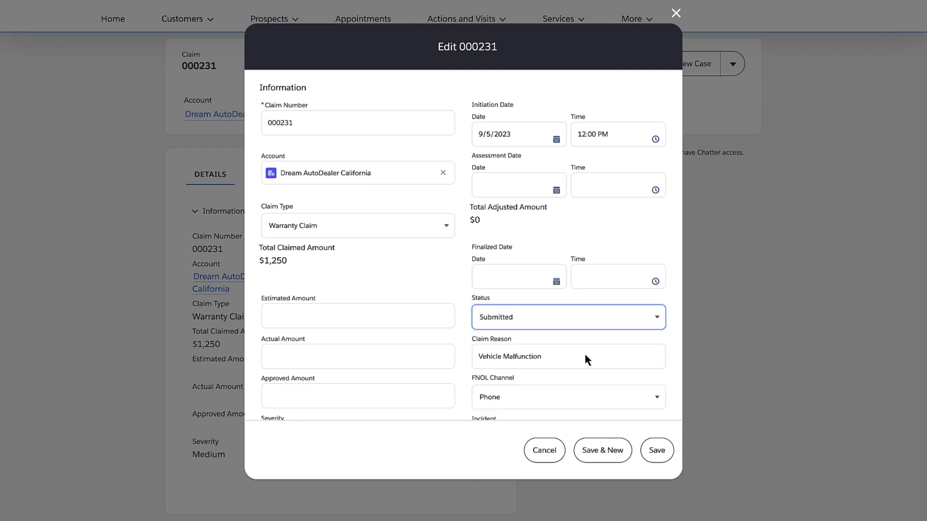
left_click(656, 449)
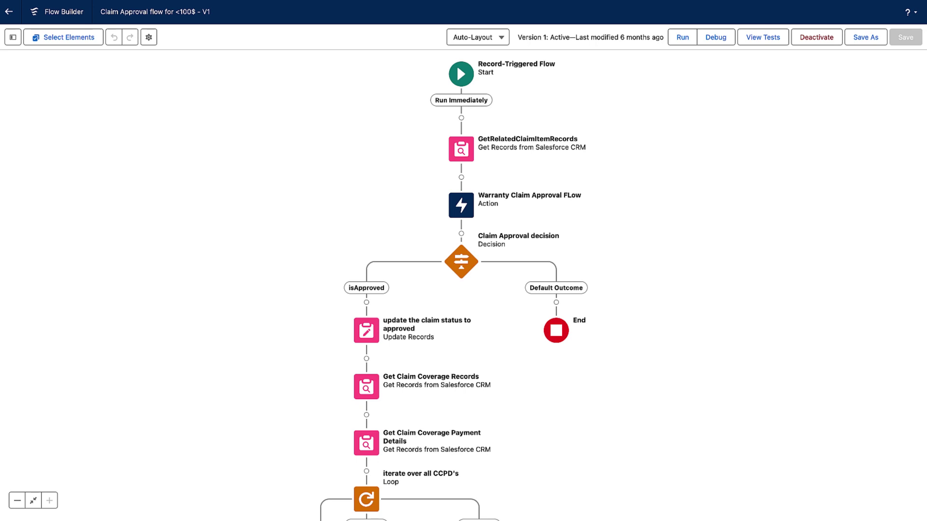
scroll(454, 286, "down", 2)
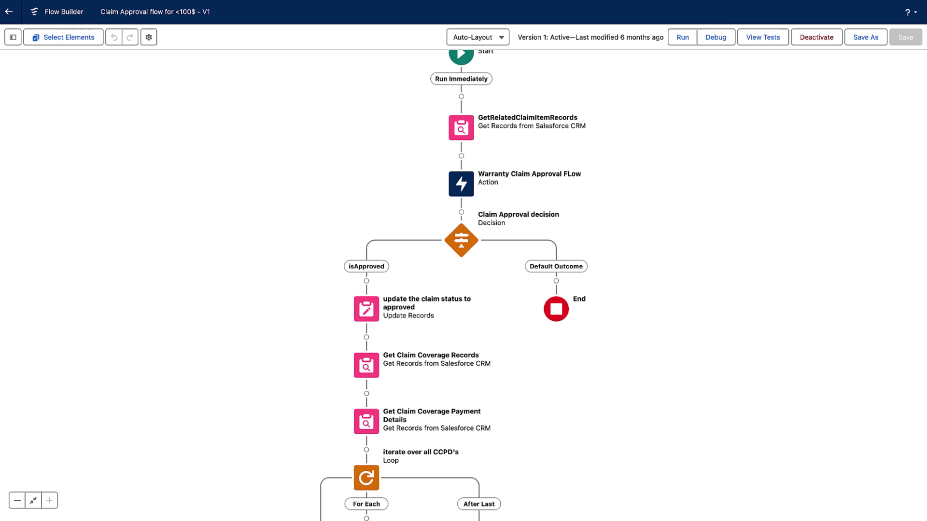
scroll(453, 287, "down", 3)
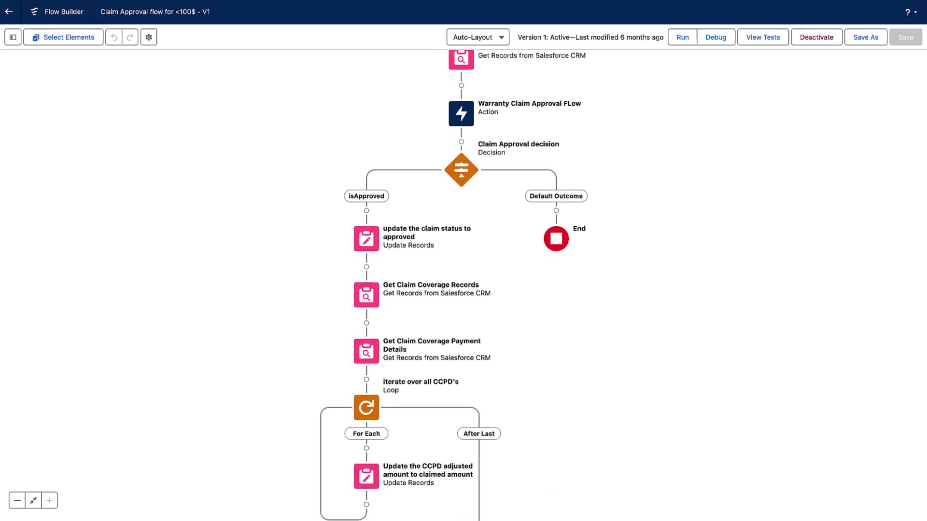
scroll(454, 286, "down", 2)
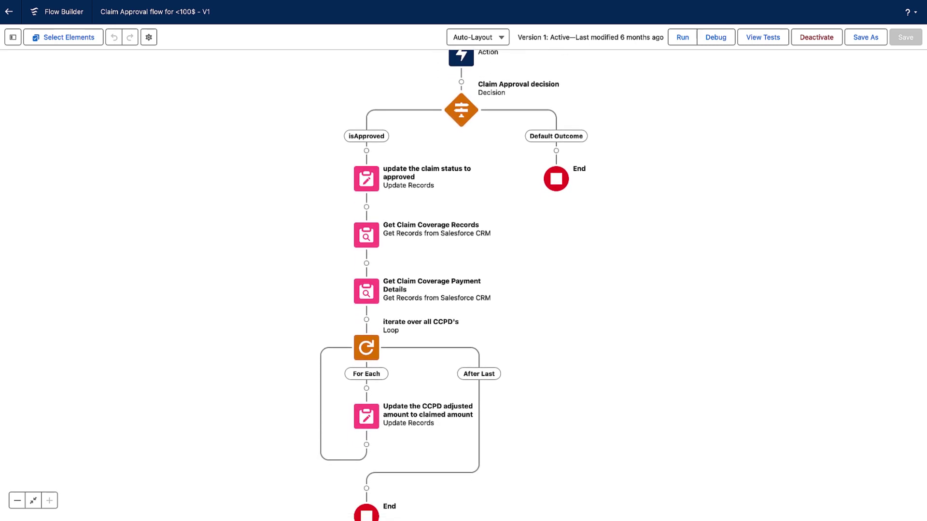
scroll(453, 286, "down", 1)
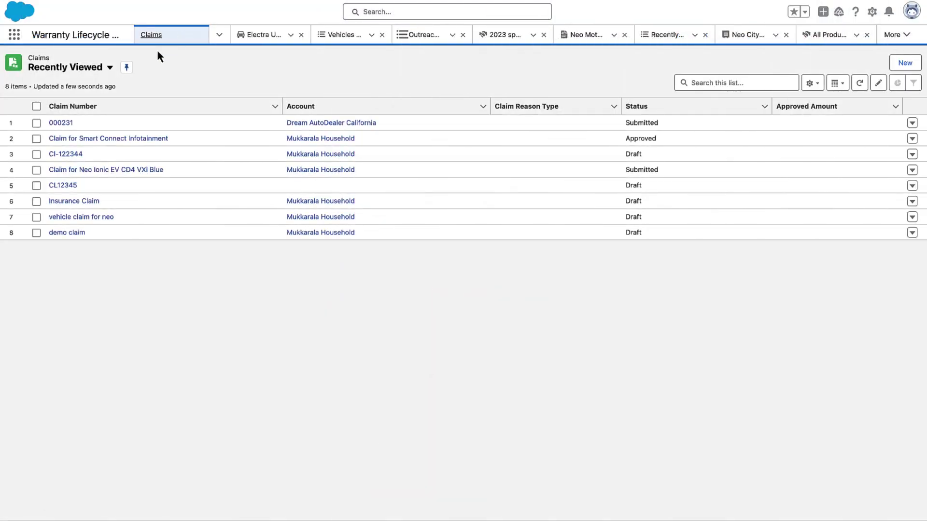
- Open claim 000231 from the Claims list and show its Claim Items with payment details
left_click(60, 123)
left_click(98, 148)
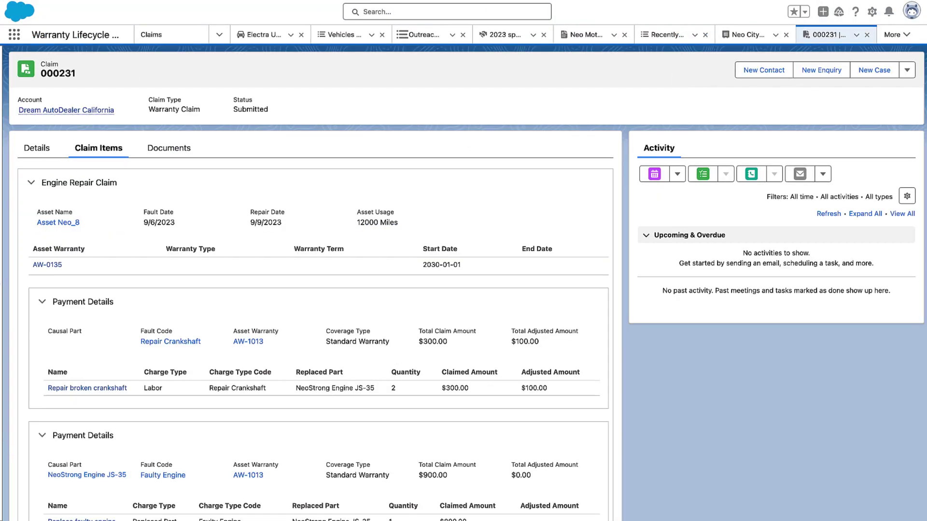